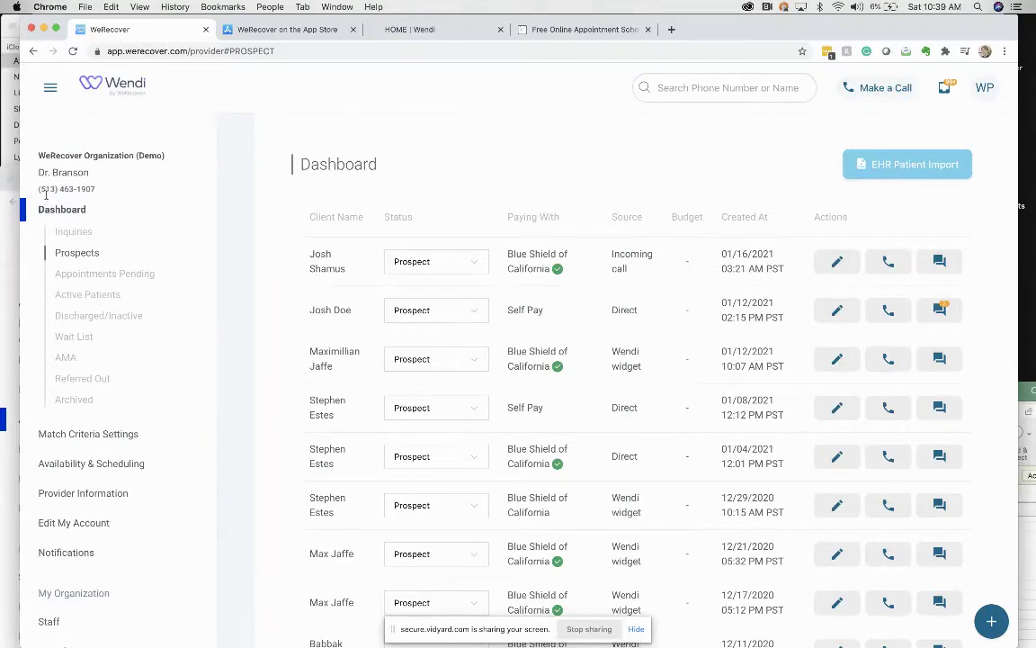
Show the Inquiries list in the sidebar's Dashboard section instead of Prospects
click(72, 233)
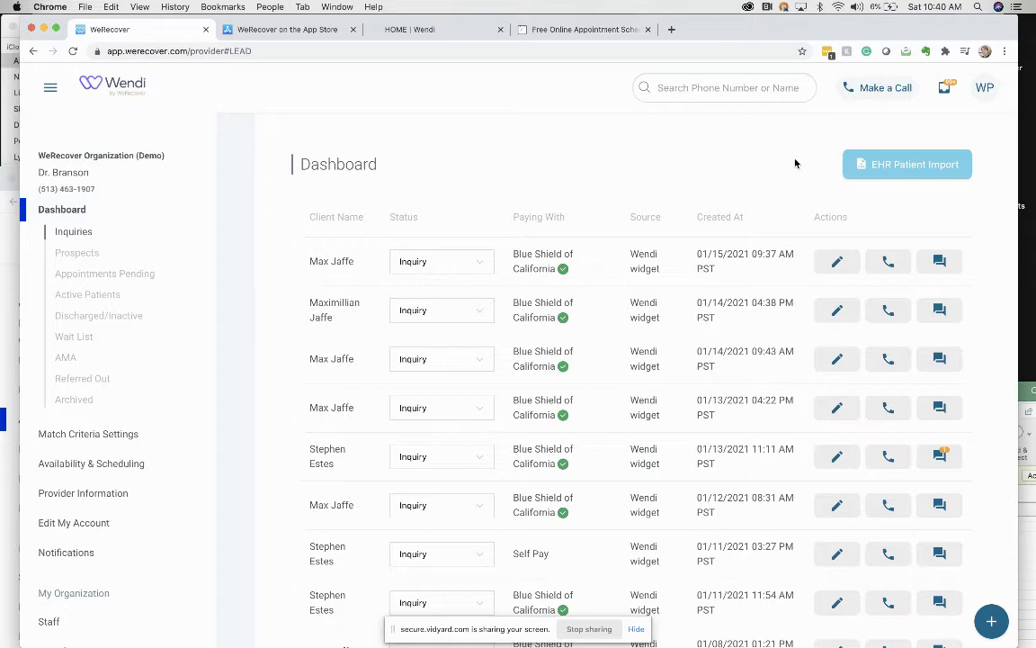
From EHR Patient Import, download the sample patient CSV and open it in Excel
click(884, 166)
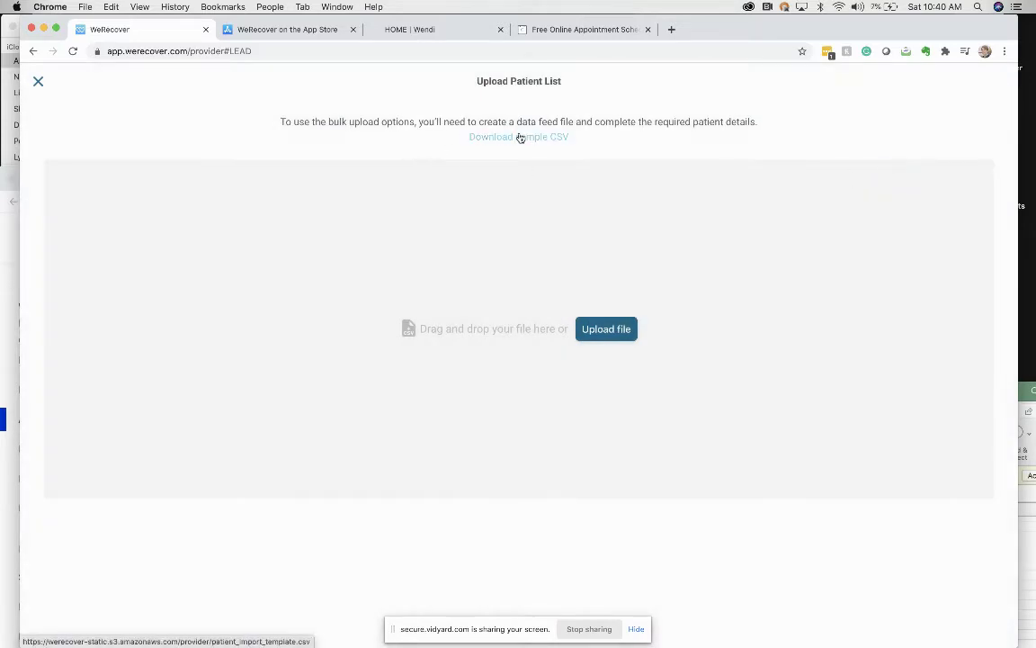
click(518, 138)
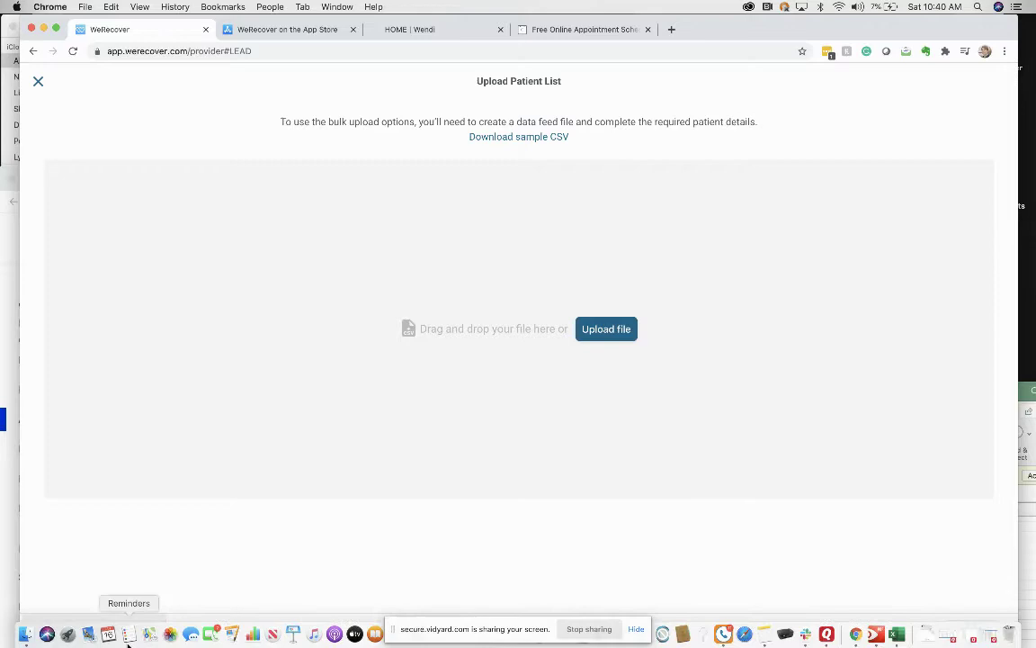
click(108, 632)
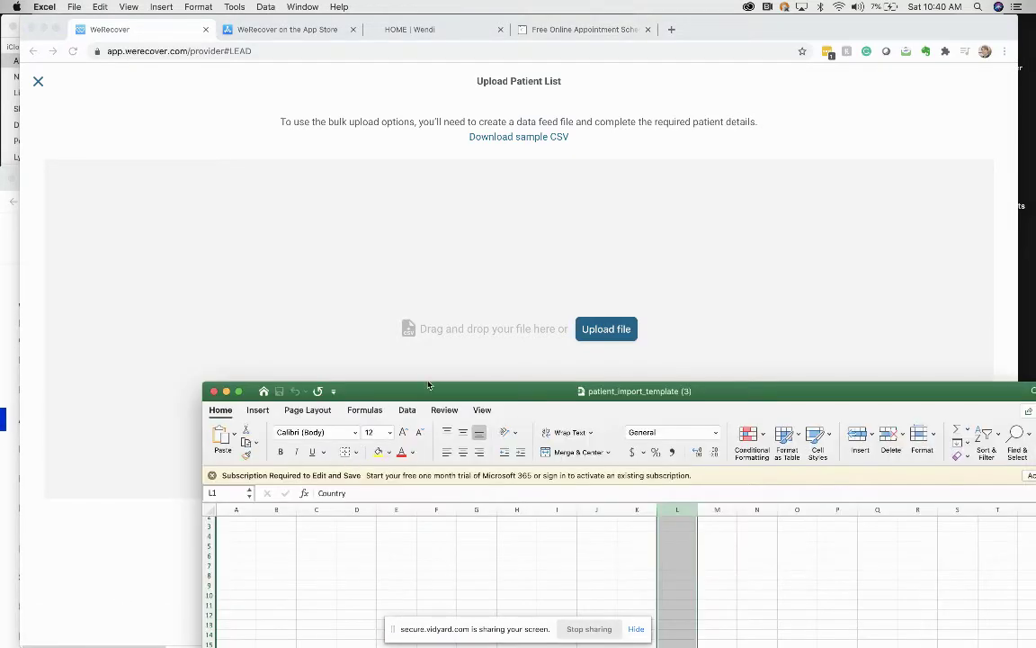
Review the template's headers from Last Name through Address Line 2, then return to the browser
drag(431, 393, 328, 61)
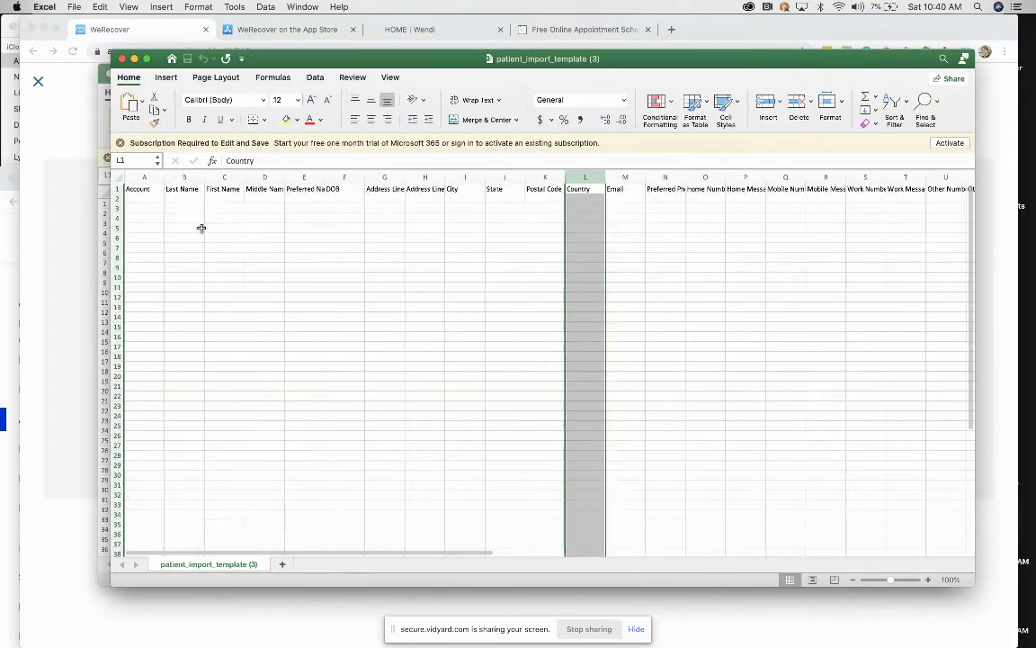
click(182, 189)
click(212, 188)
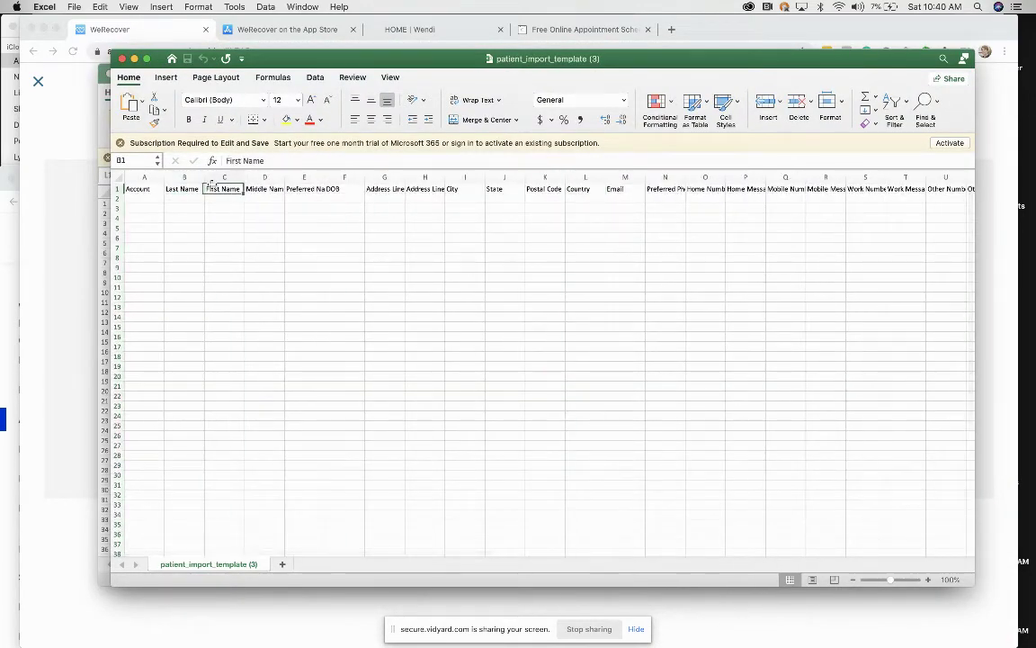
click(263, 188)
click(300, 188)
click(337, 189)
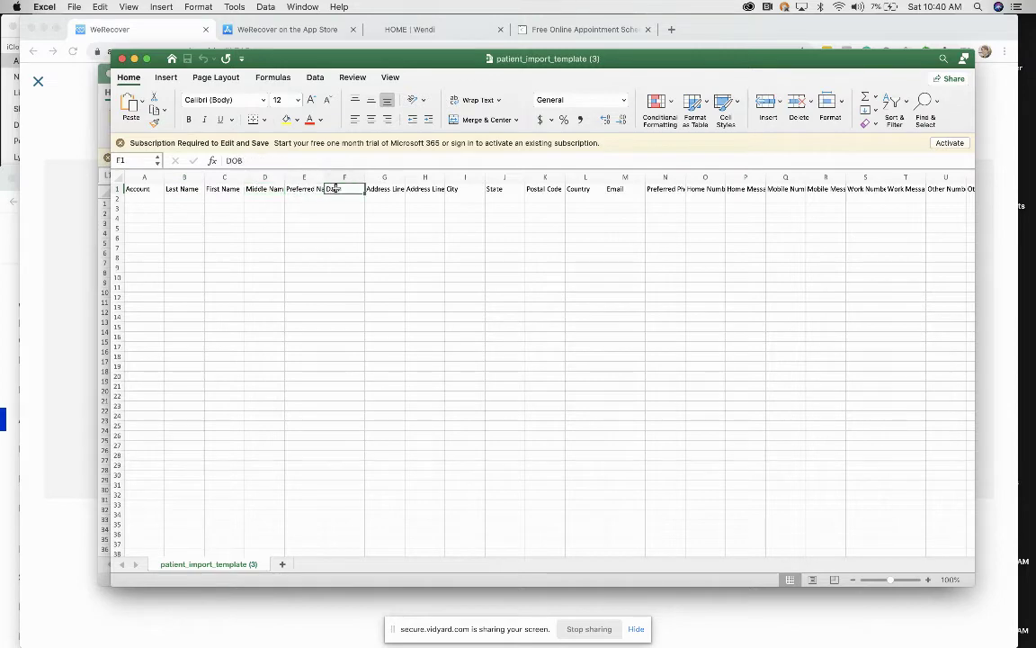
click(389, 189)
click(438, 189)
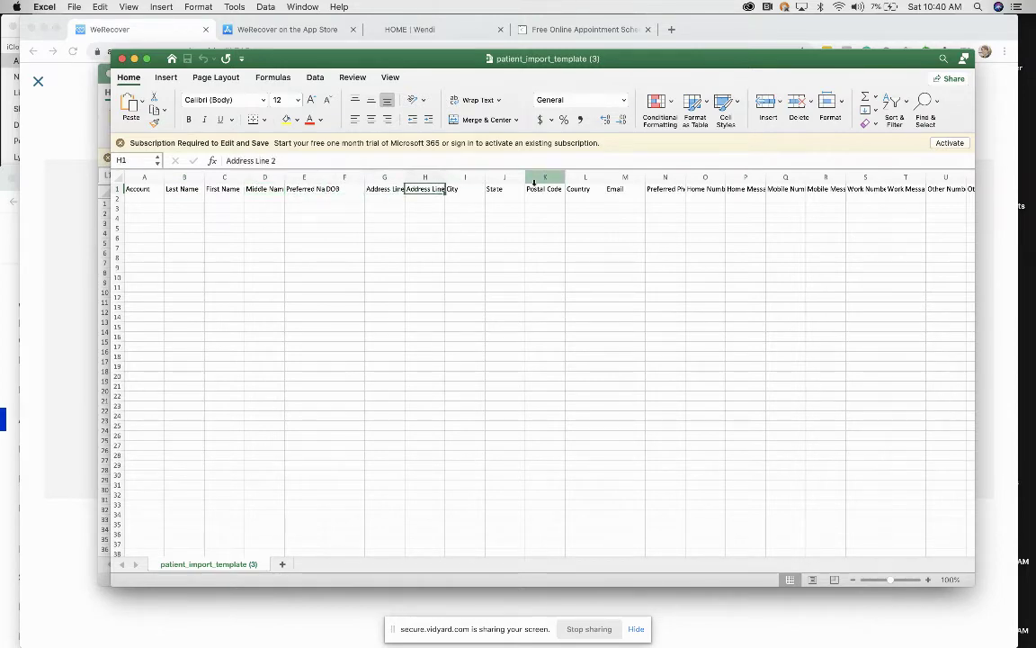
scroll(628, 185, right, 10)
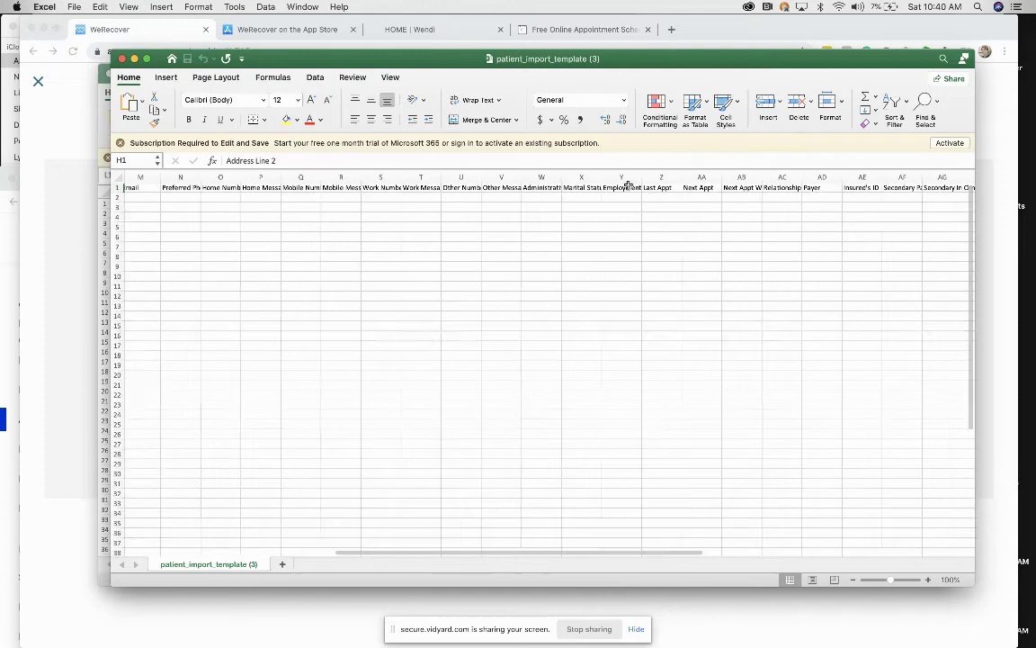
scroll(628, 185, left, 10)
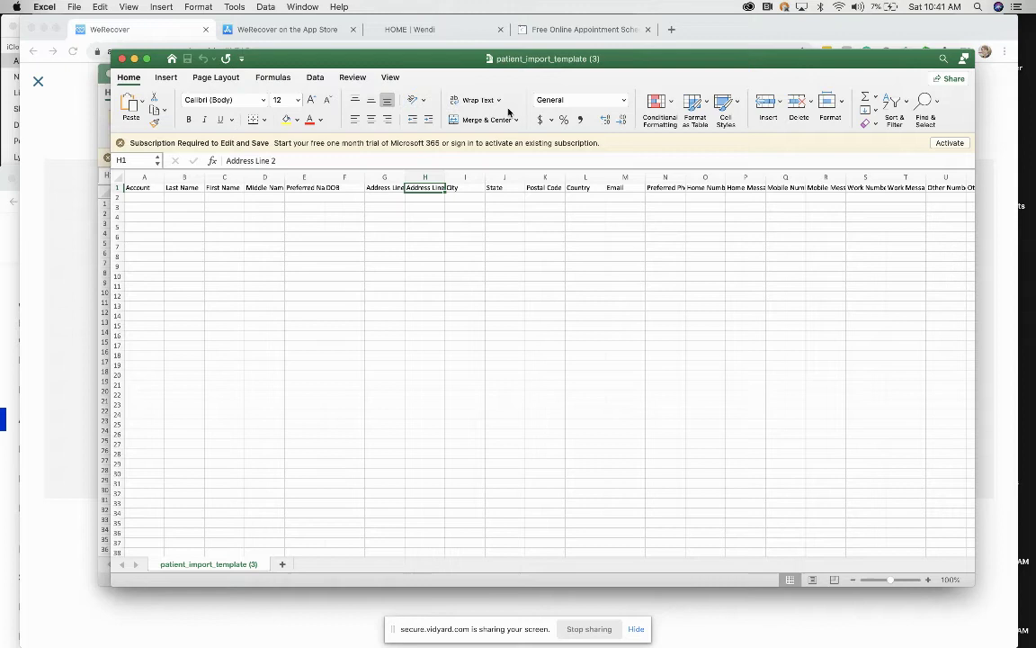
click(58, 145)
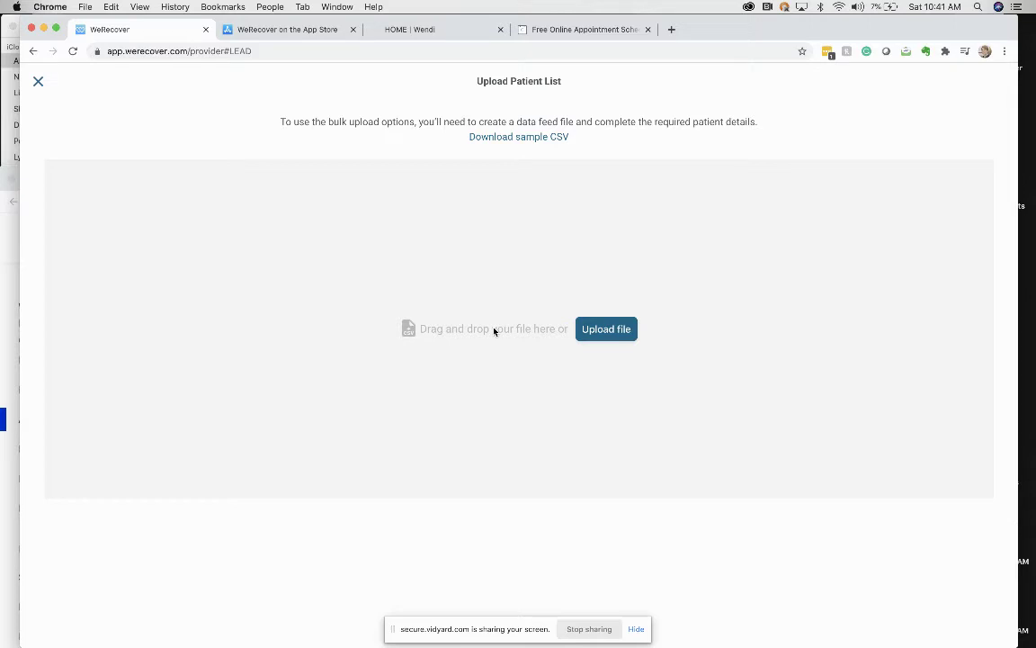
Close the Upload Patient List overlay to reveal the Inquiries dashboard
click(38, 81)
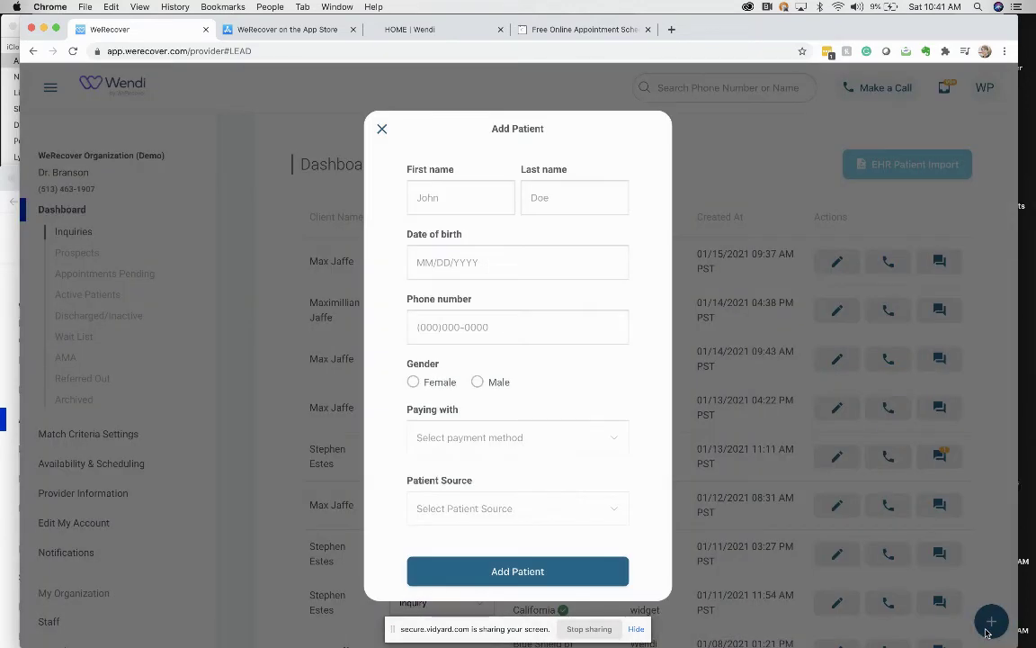
Open the Add Patient form and enter the patient's first and last name
click(991, 621)
click(462, 197)
text(John)
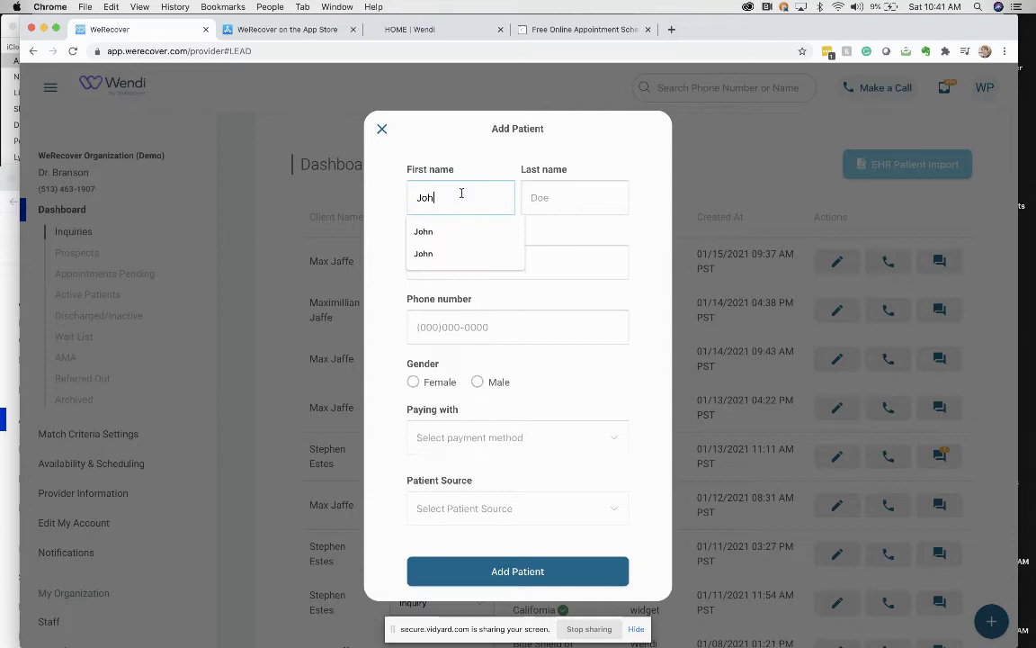
key(Tab)
text(wi)
key(BackSpace)
key(BackSpace)
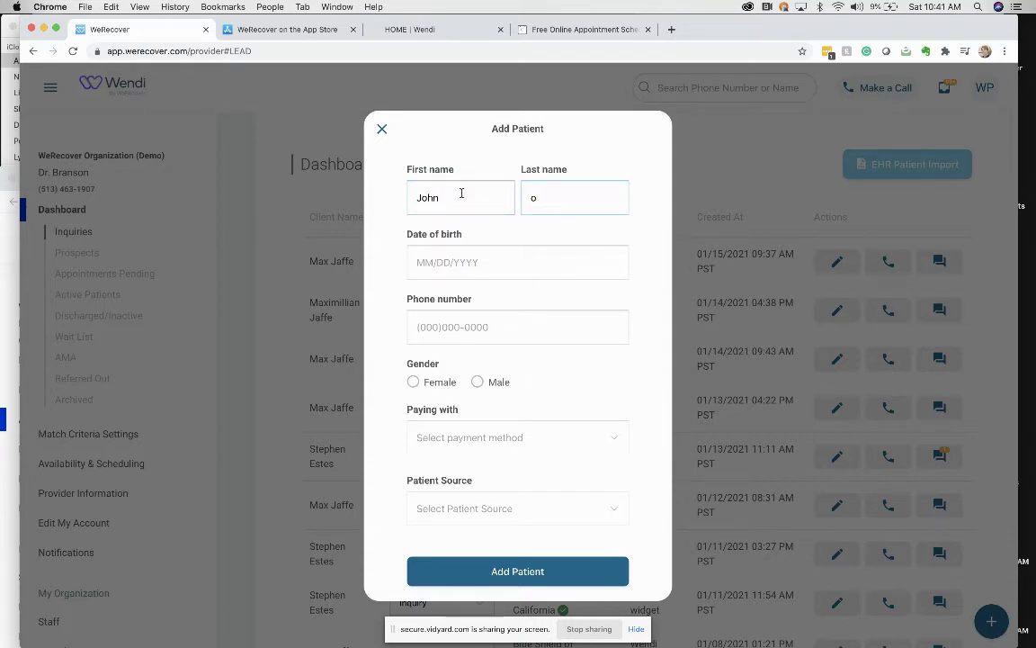
text(Dope)
key(BackSpace)
key(BackSpace)
key(BackSpace)
text(oe)
key(Tab)
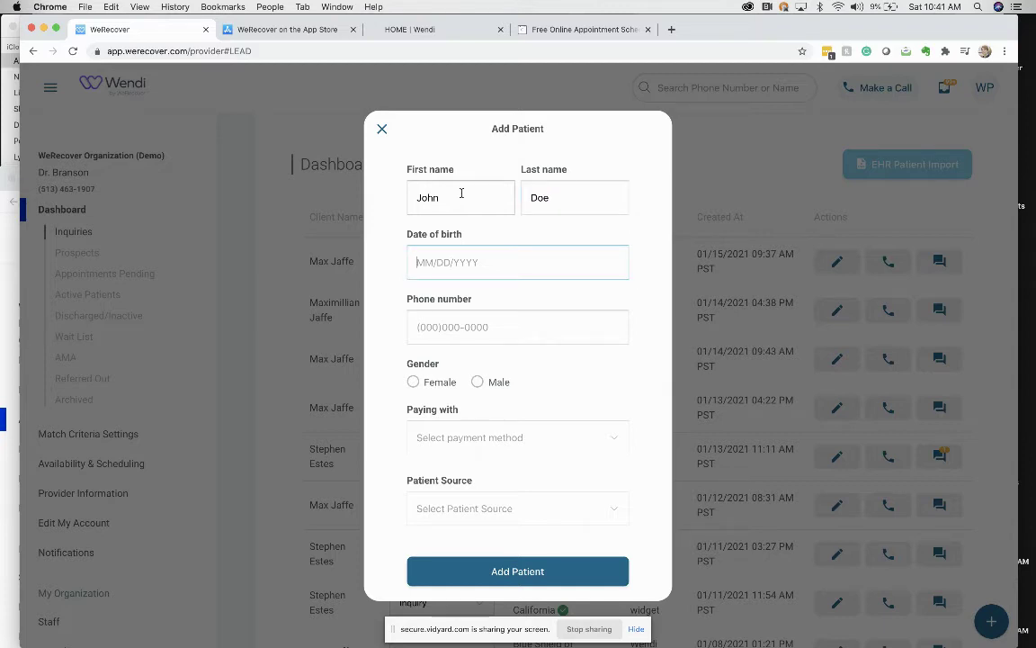
Enter and correct the date of birth to 04/04/2012
text(14/29)
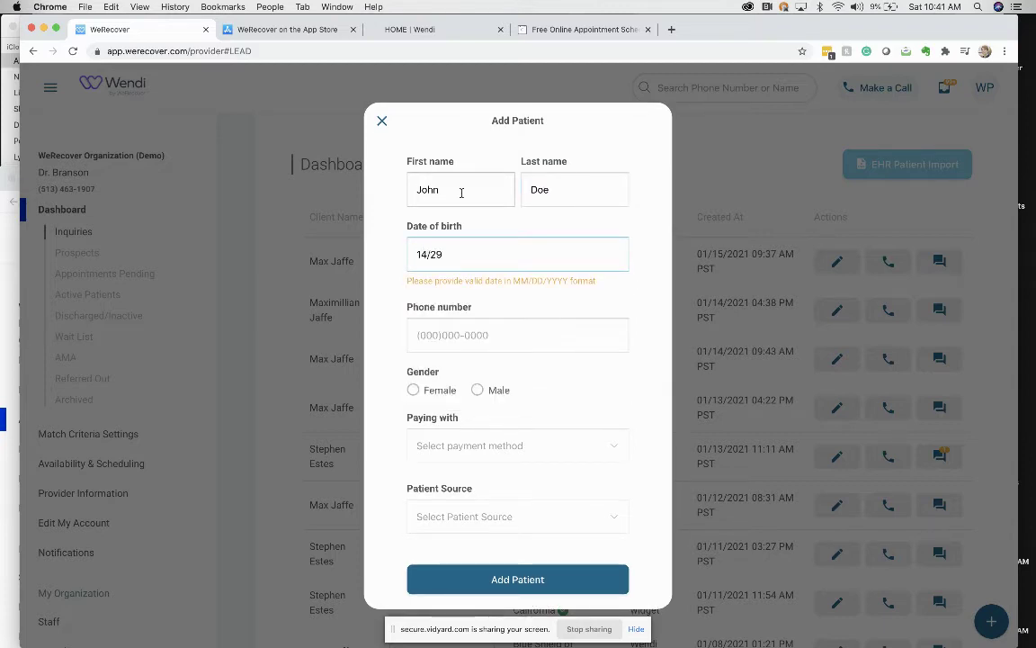
key(Tab)
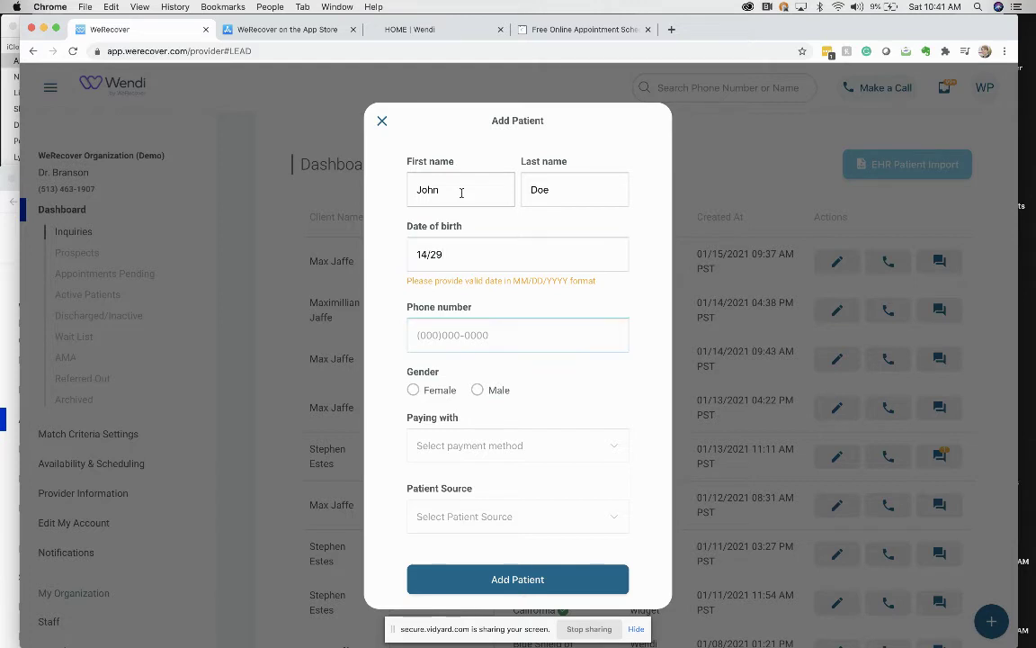
click(491, 254)
text(/2020)
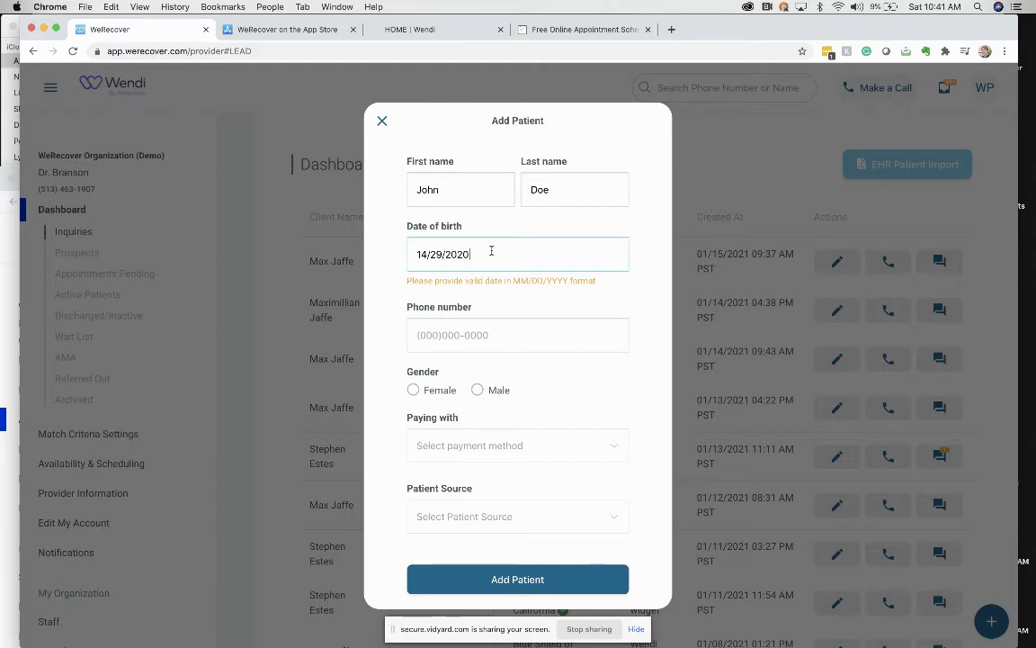
click(427, 255)
key(Delete)
text(1)
click(426, 255)
key(Delete)
text(11)
click(447, 326)
click(656, 268)
click(428, 255)
key(BackSpace)
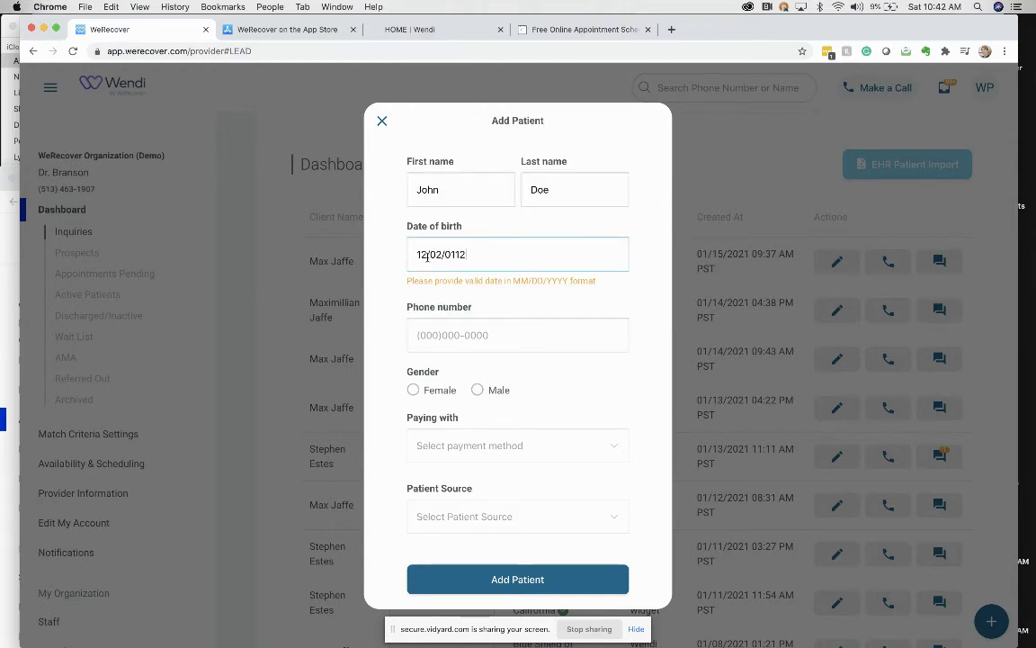
key(Left)
key(Left)
key(BackSpace)
key(BackSpace)
key(BackSpace)
key(BackSpace)
key(BackSpace)
key(BackSpace)
key(BackSpace)
text(04/04/10)
key(BackSpace)
key(BackSpace)
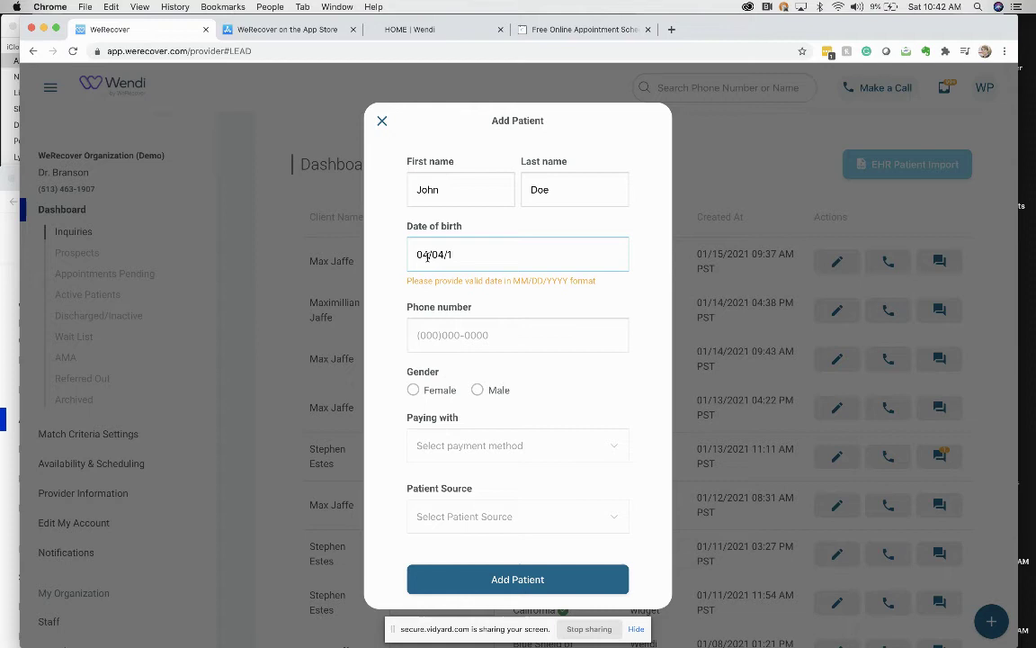
text(2012)
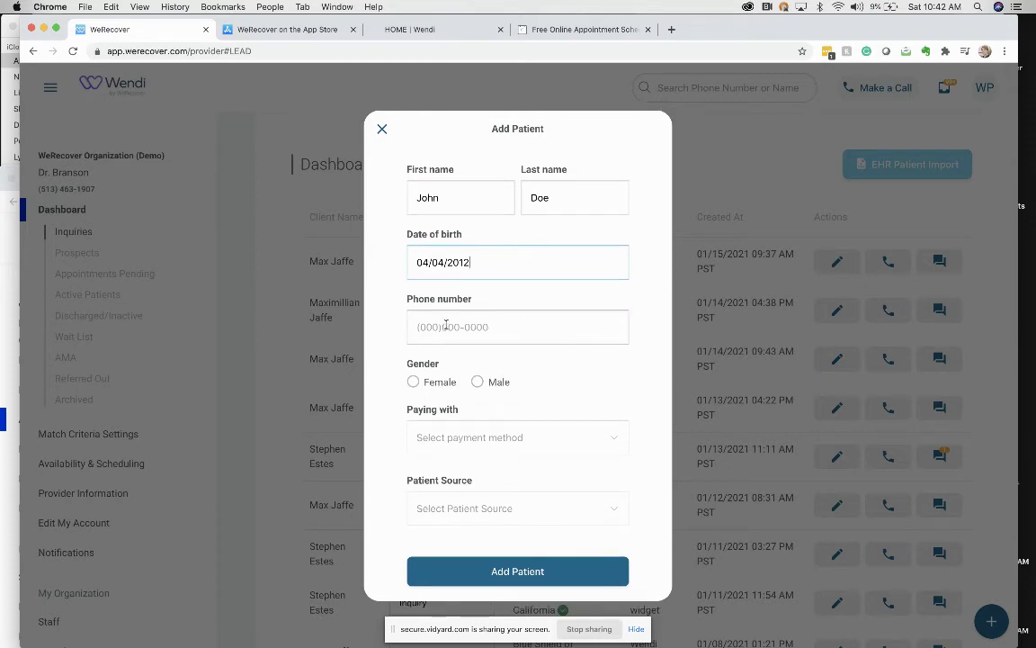
Enter the patient's phone number, choose Male, Self Pay and Direct source, and add the patient
click(450, 327)
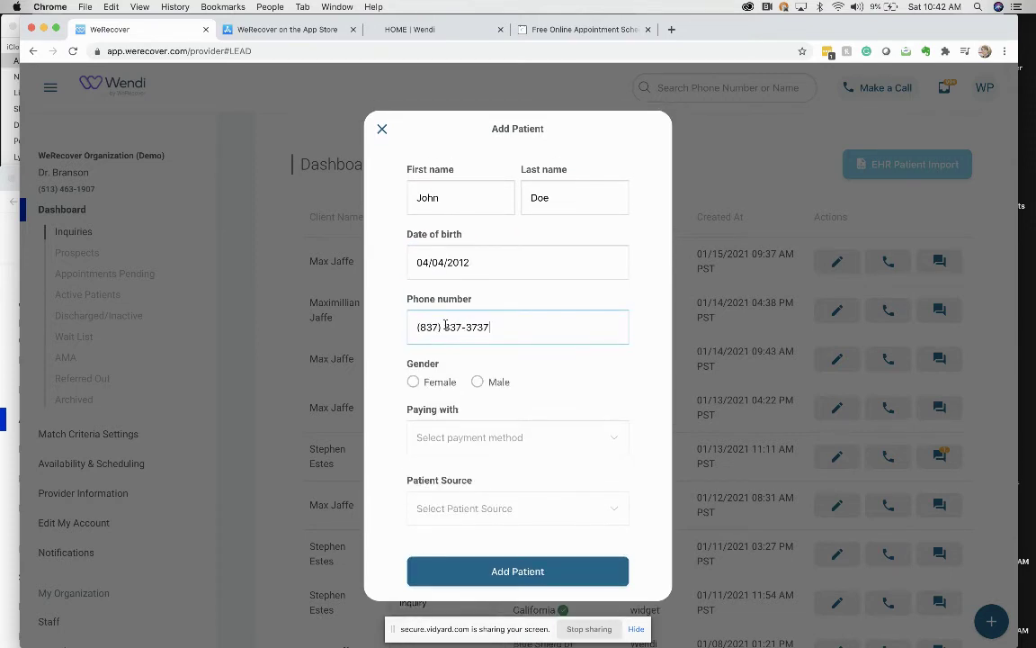
click(477, 382)
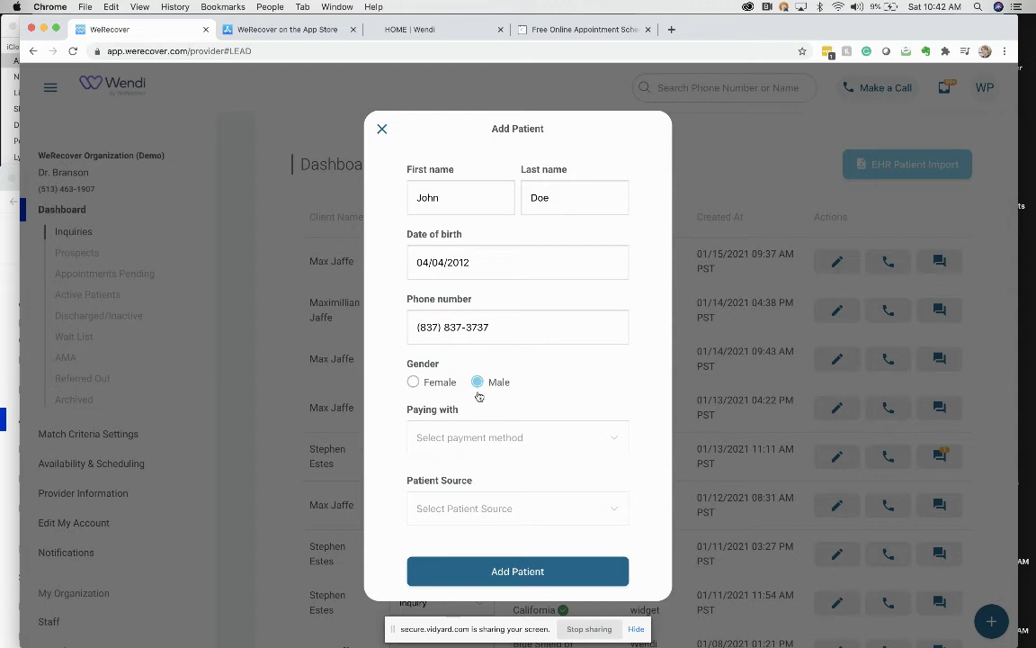
click(463, 439)
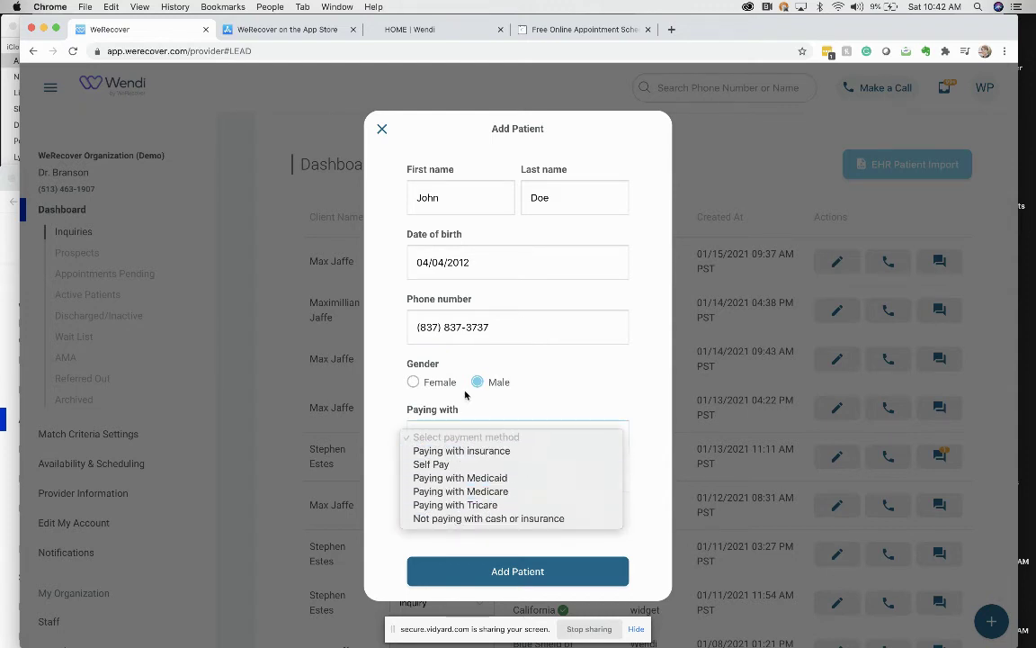
click(459, 464)
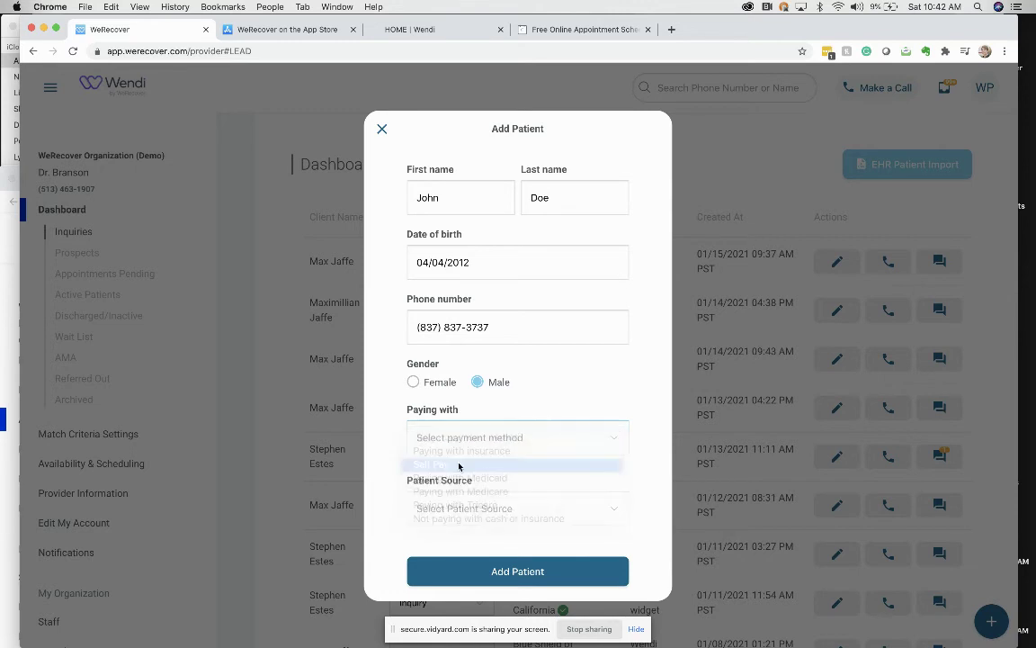
click(452, 505)
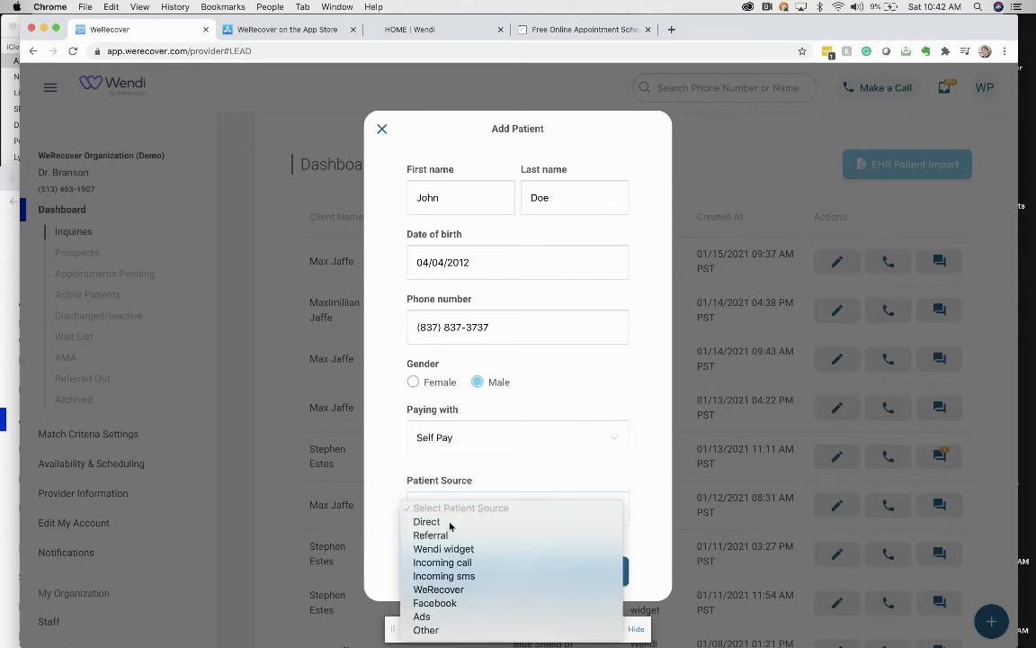
click(450, 521)
click(528, 571)
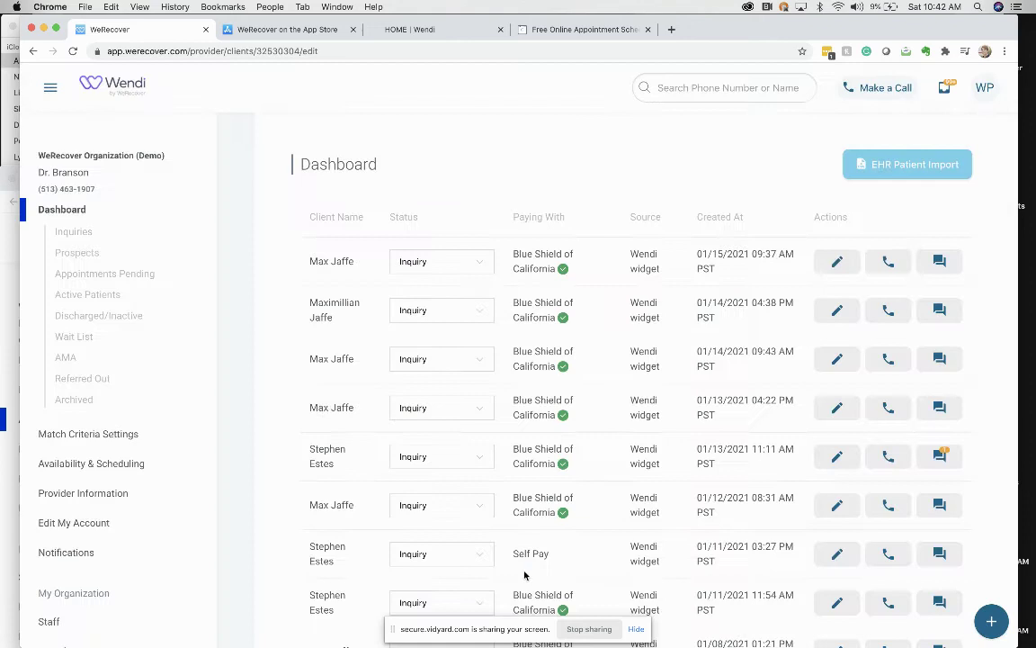
Switch the dashboard from Inquiries to Prospects to see the new patient at the top
click(80, 235)
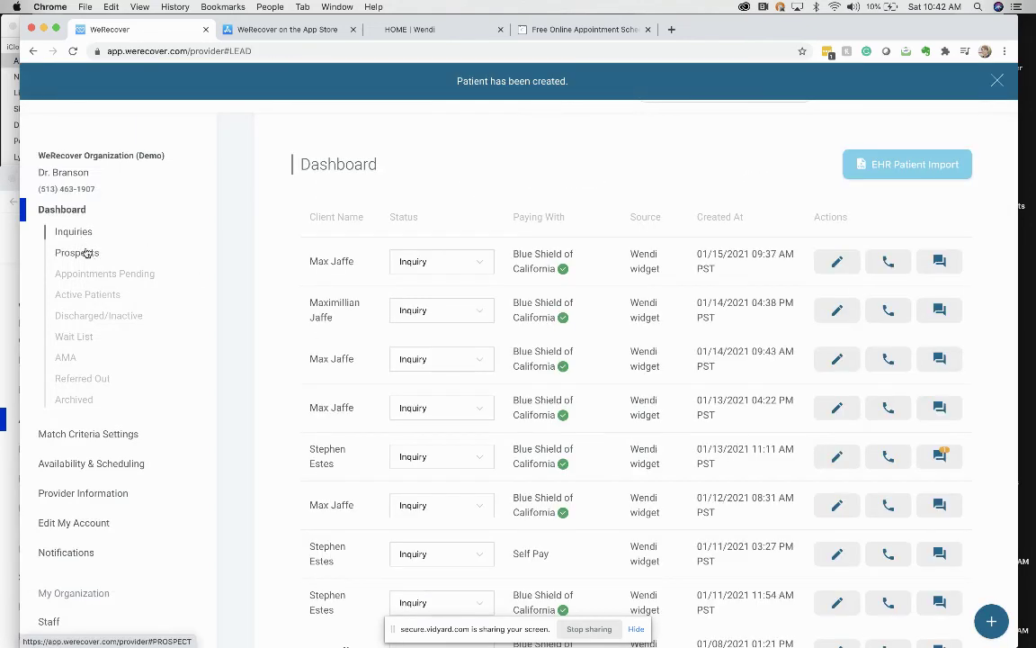
click(83, 251)
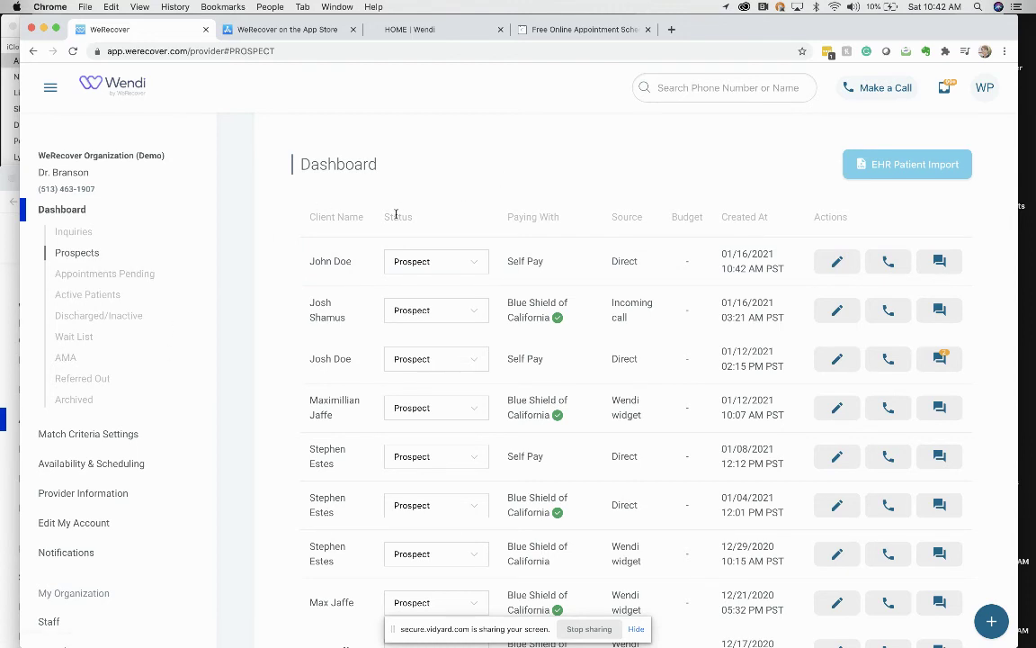
click(428, 261)
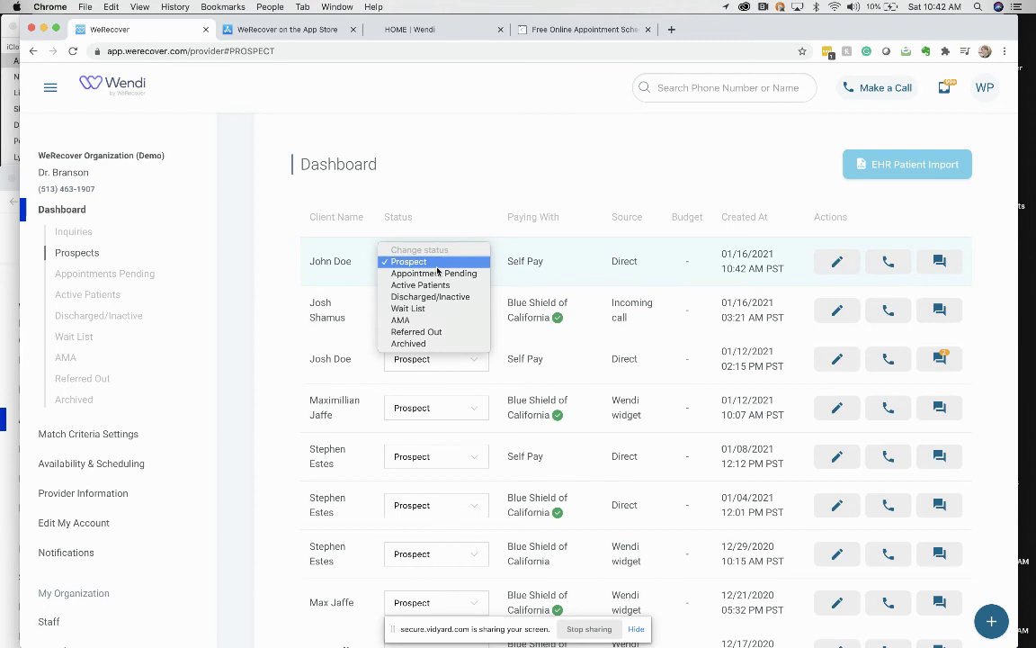
click(391, 189)
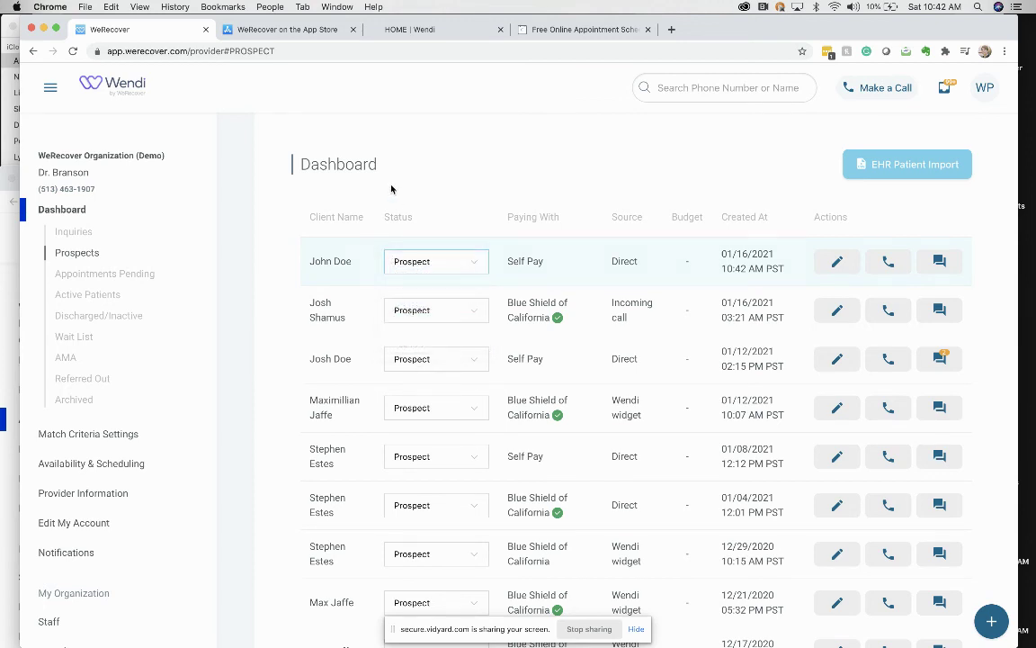